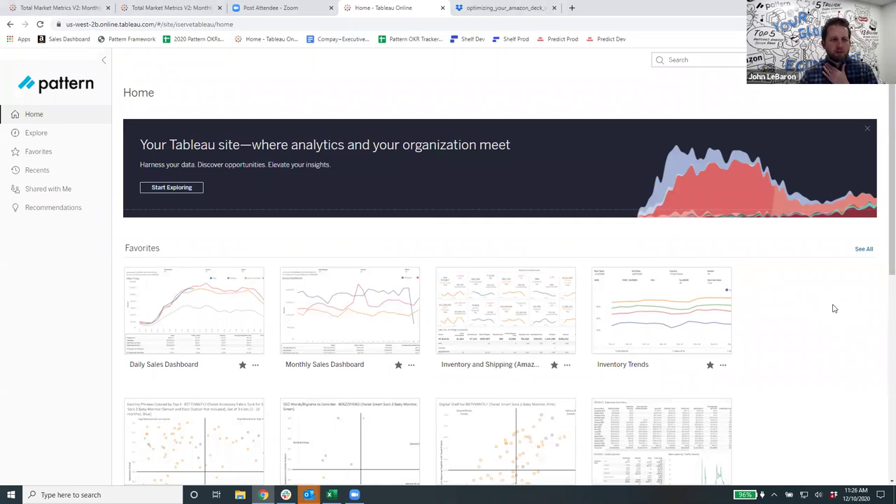
# Step: Open the Digital Shelf Dashboard from the Favorites on the Tableau home page
pyautogui.scroll(-3, 833, 309)
pyautogui.scroll(-1, 834, 309)
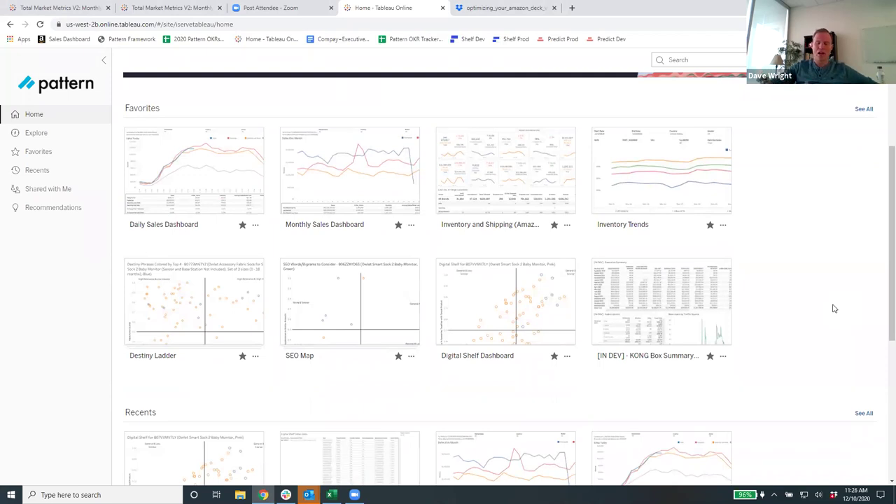
pyautogui.moveTo(719, 310)
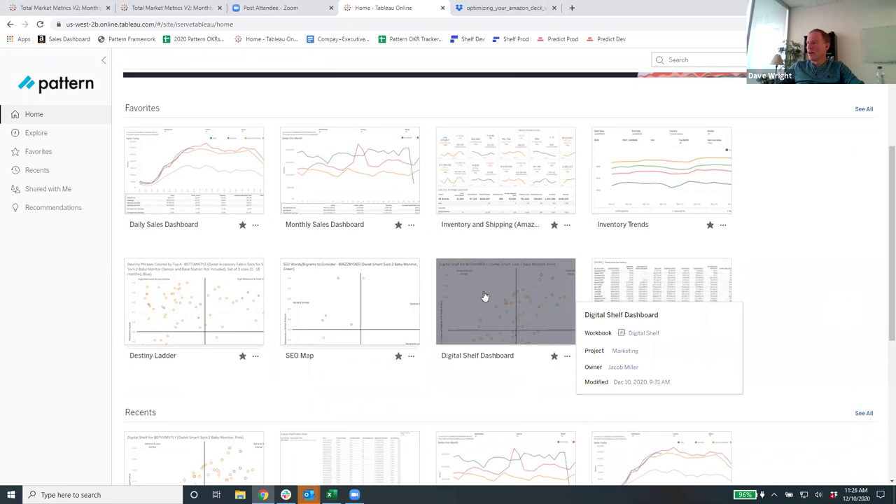
pyautogui.click(485, 298)
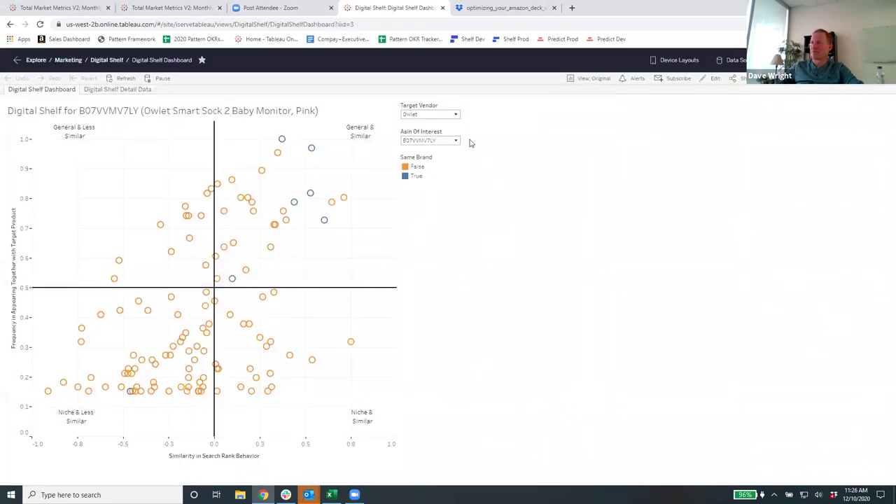
# Step: Filter the Digital Shelf Dashboard to target vendor Feetures and ASIN of interest B00QGGM4DS
pyautogui.click(456, 116)
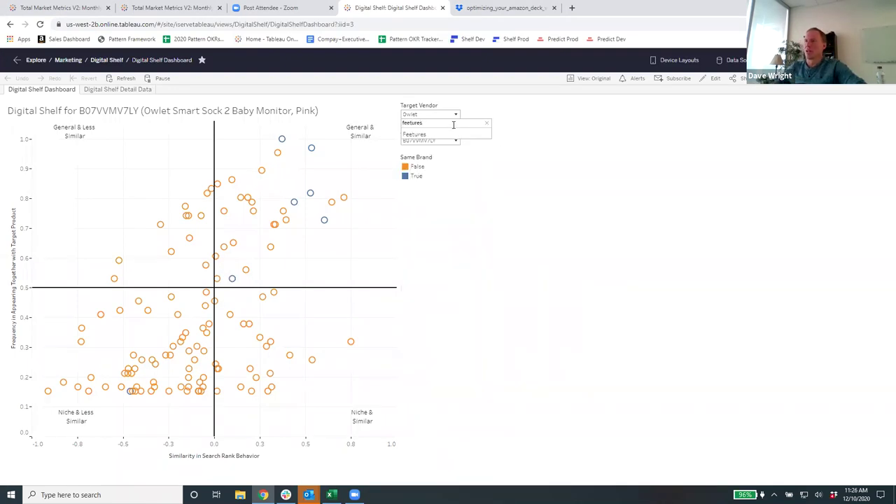
pyautogui.click(413, 134)
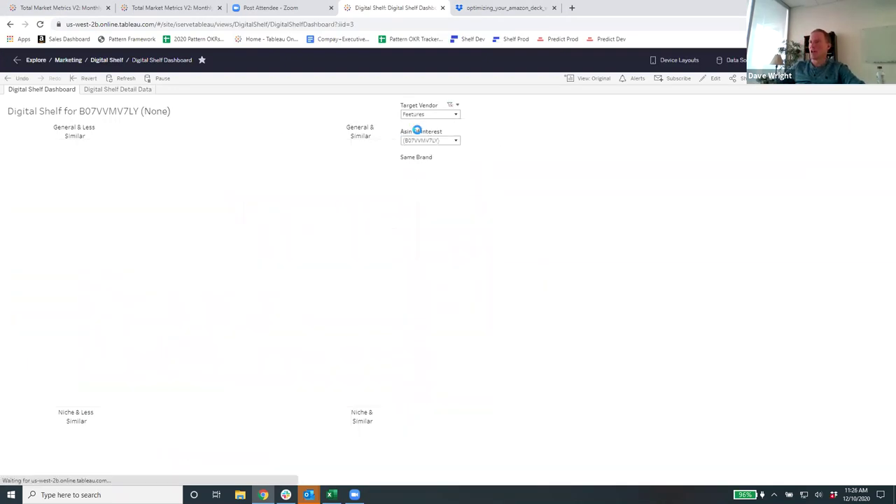
pyautogui.click(455, 141)
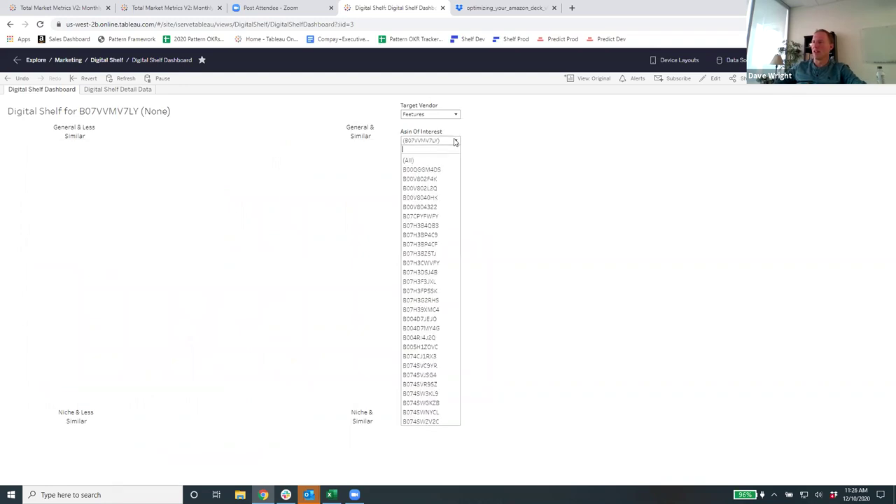
pyautogui.click(434, 169)
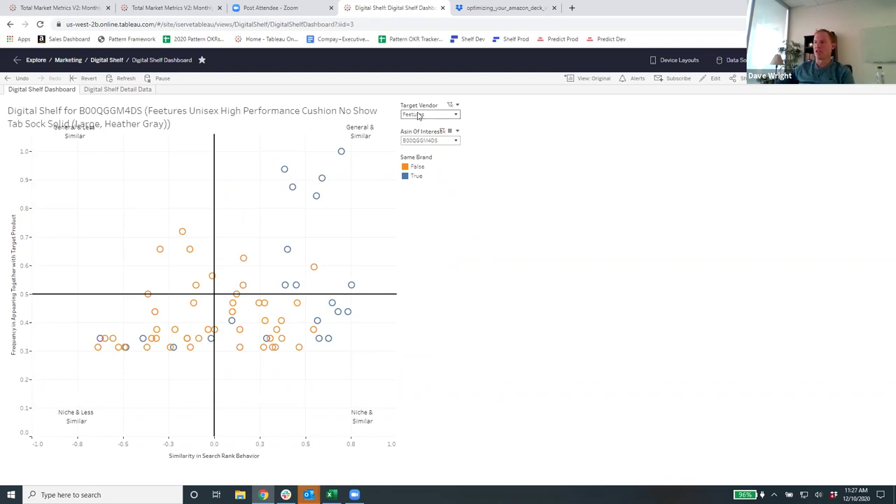
pyautogui.click(455, 141)
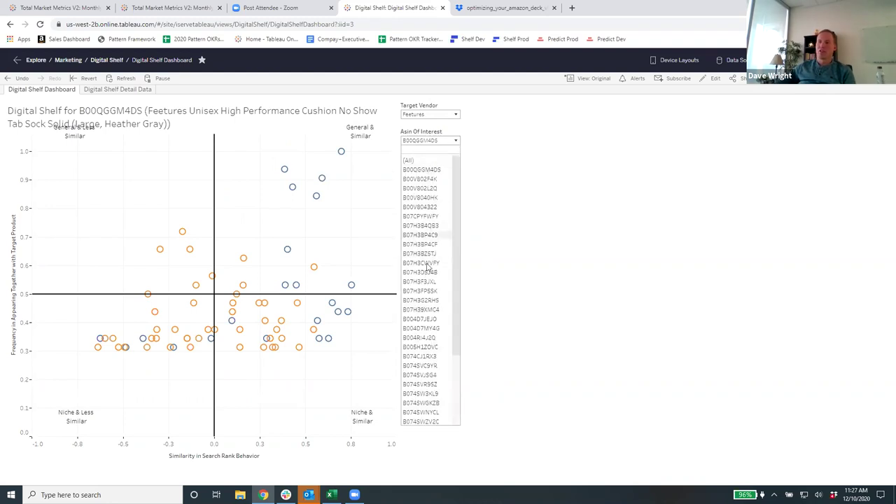
pyautogui.click(425, 170)
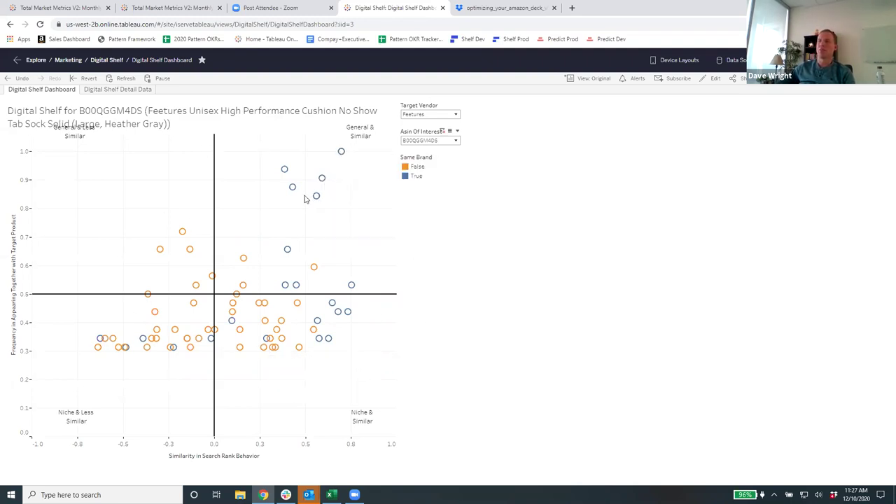
# Step: Inspect products in the General & Similar quadrant and open the Amazon listing of competing ASIN B07F2N8LHQ
pyautogui.moveTo(341, 154)
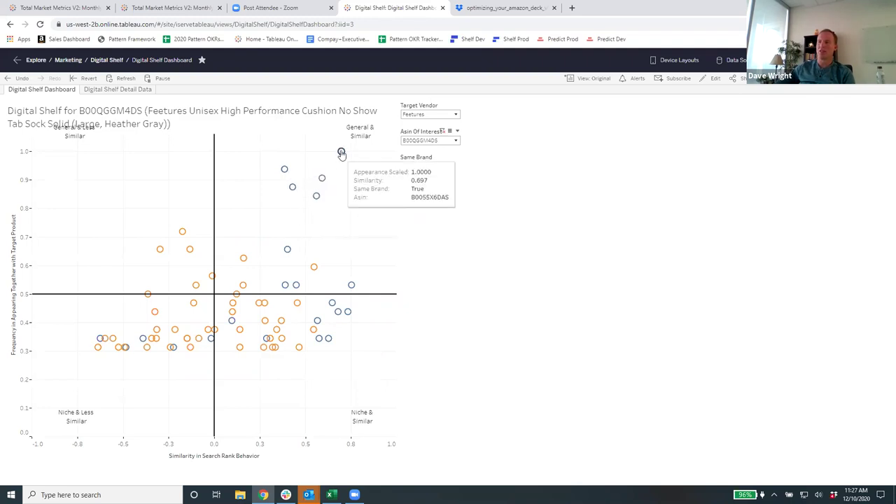
pyautogui.moveTo(290, 250)
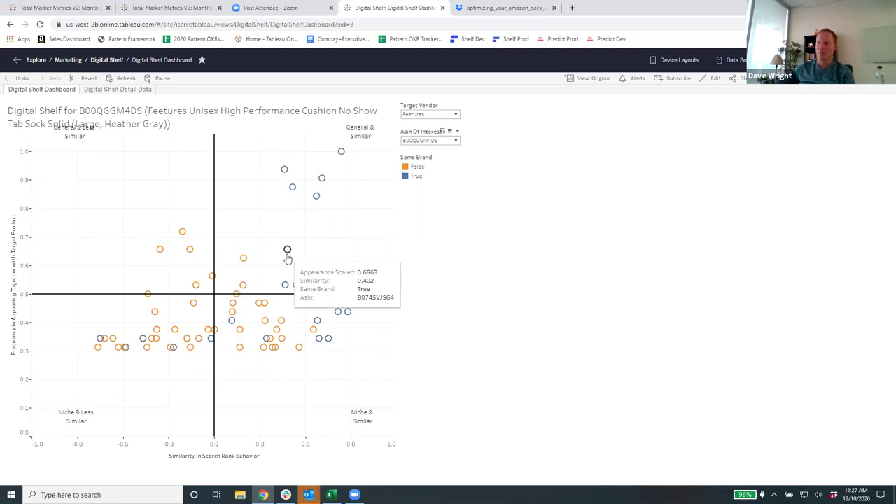
pyautogui.moveTo(314, 201)
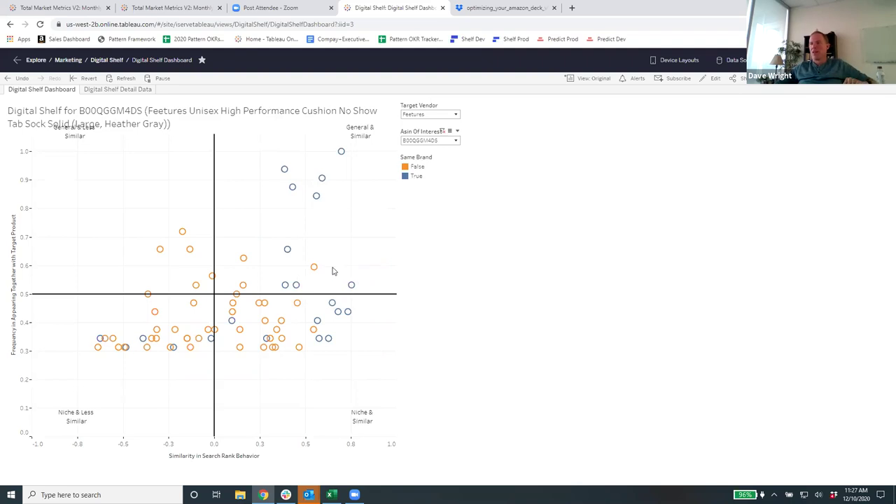
pyautogui.moveTo(314, 268)
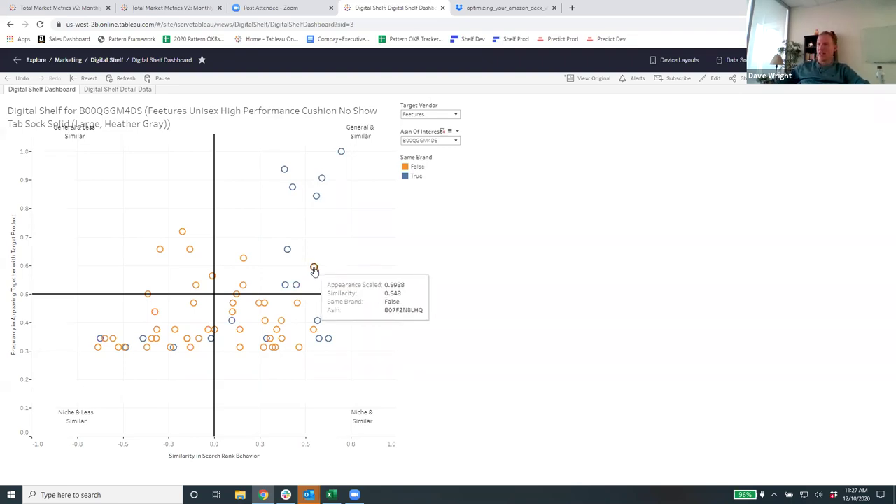
pyautogui.click(314, 268)
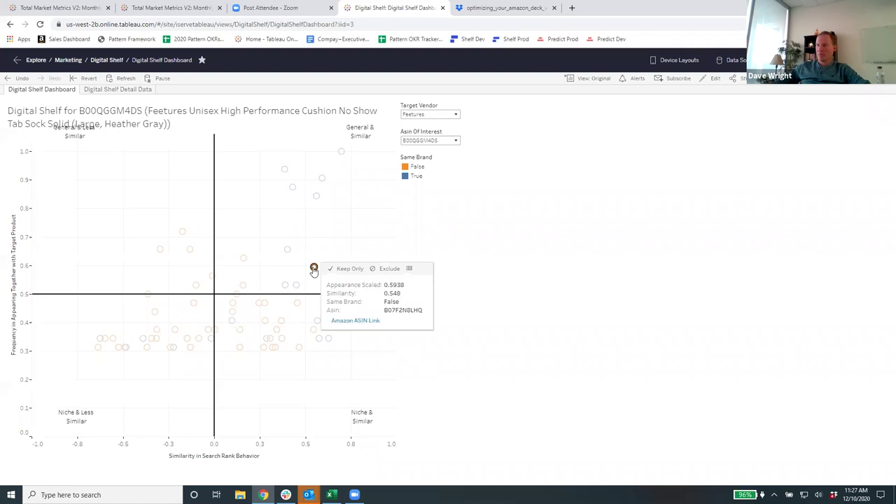
pyautogui.click(367, 321)
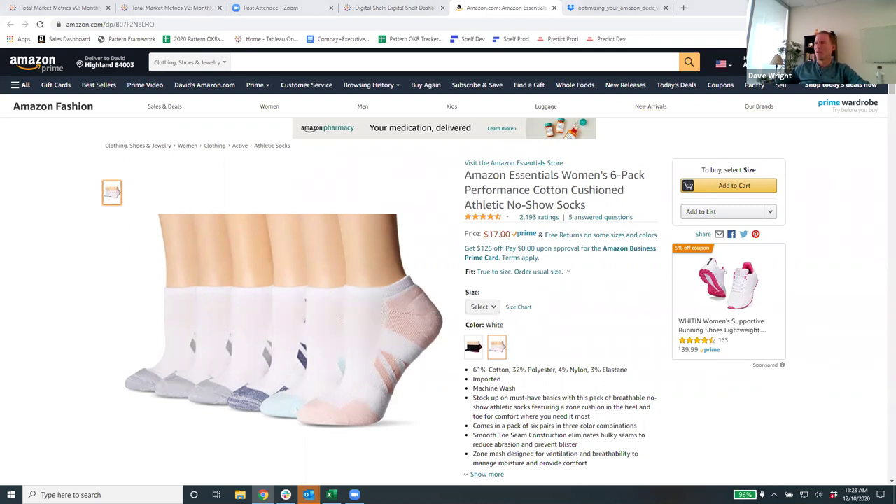
# Step: Return to the Digital Shelf Dashboard and open the Amazon listing of competing ASIN B07MPSG86D
pyautogui.click(389, 8)
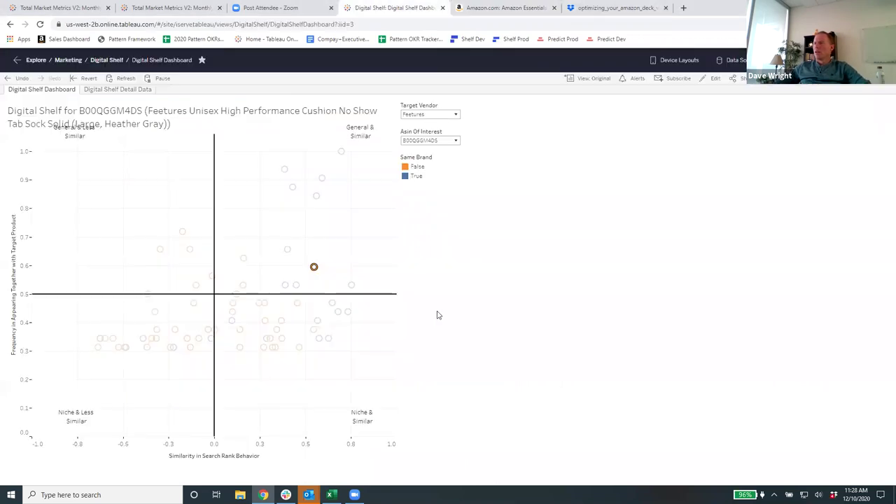
pyautogui.click(243, 258)
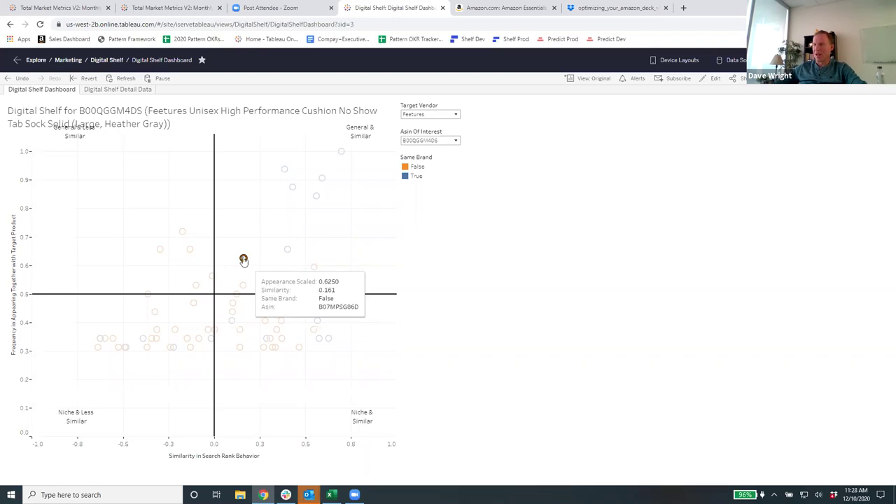
pyautogui.click(243, 261)
pyautogui.click(244, 260)
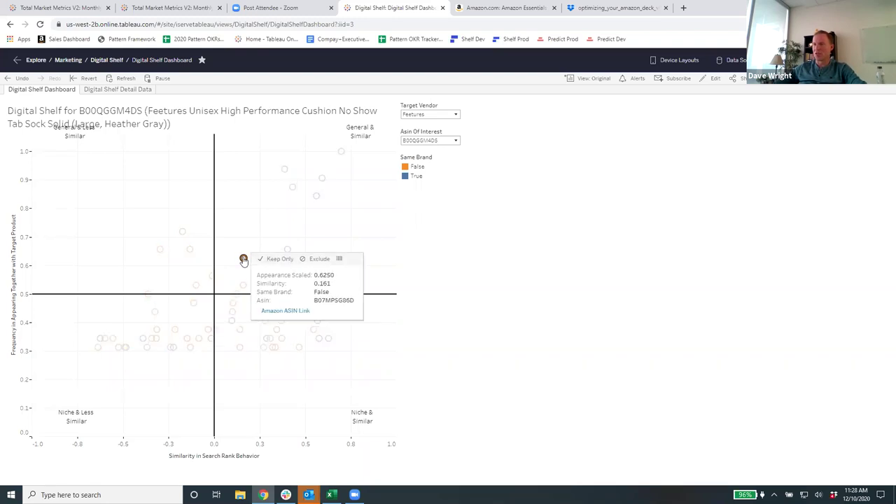
pyautogui.click(286, 311)
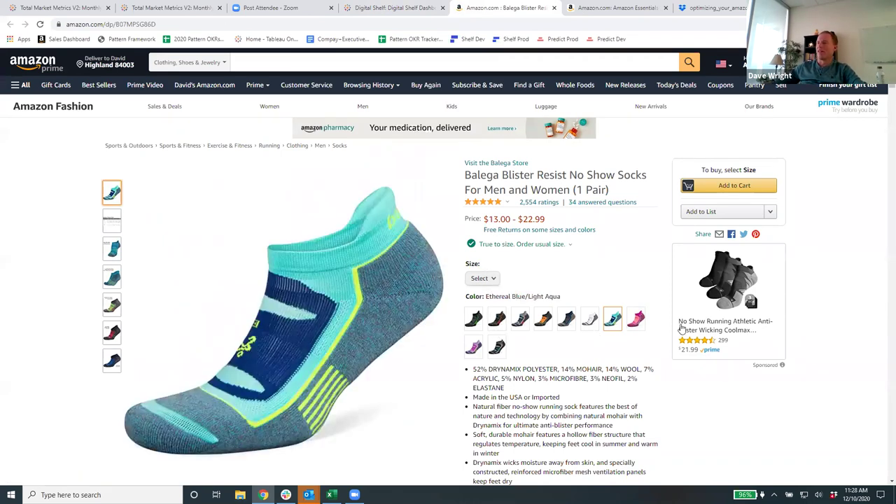
# Step: Replace the Balega sock listing with the Tableau home page and open the Destiny Ladder Colored by Top 4 view
pyautogui.click(396, 12)
pyautogui.moveTo(352, 316)
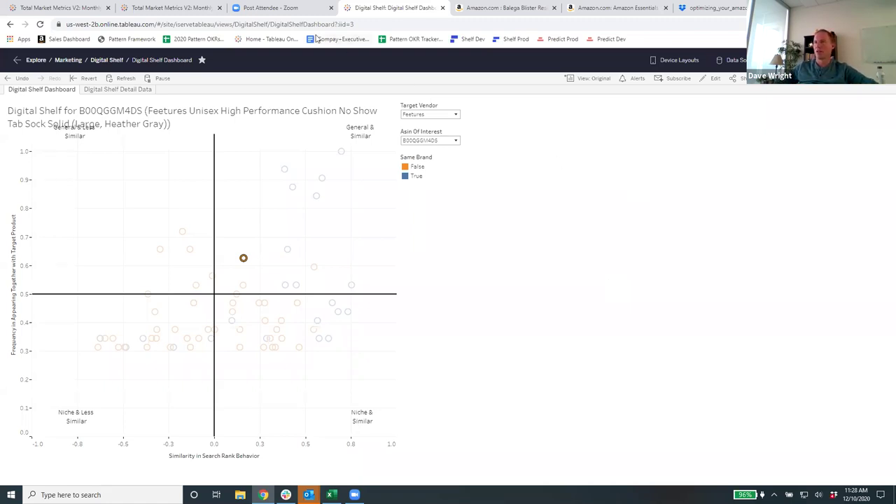
pyautogui.click(515, 13)
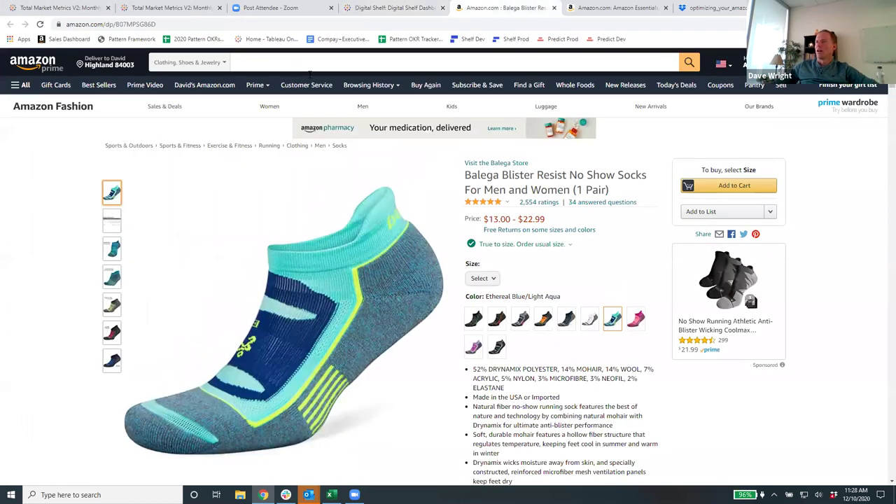
pyautogui.click(271, 42)
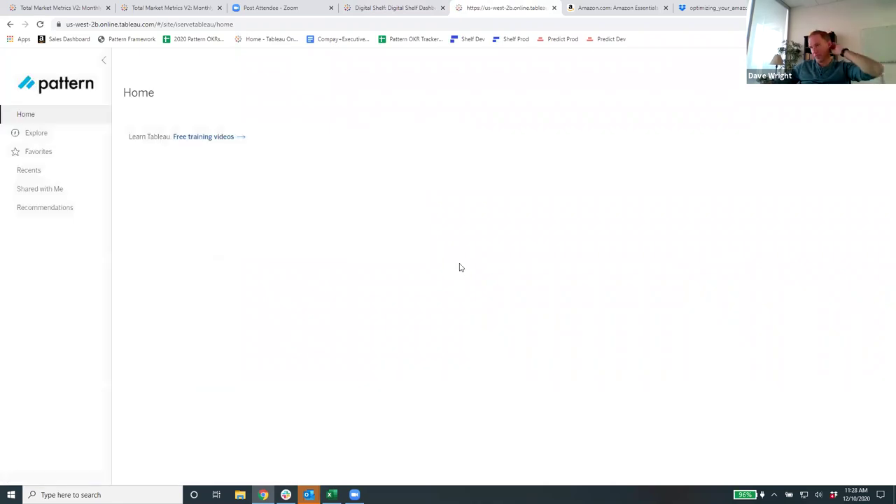
pyautogui.scroll(-2, 434, 257)
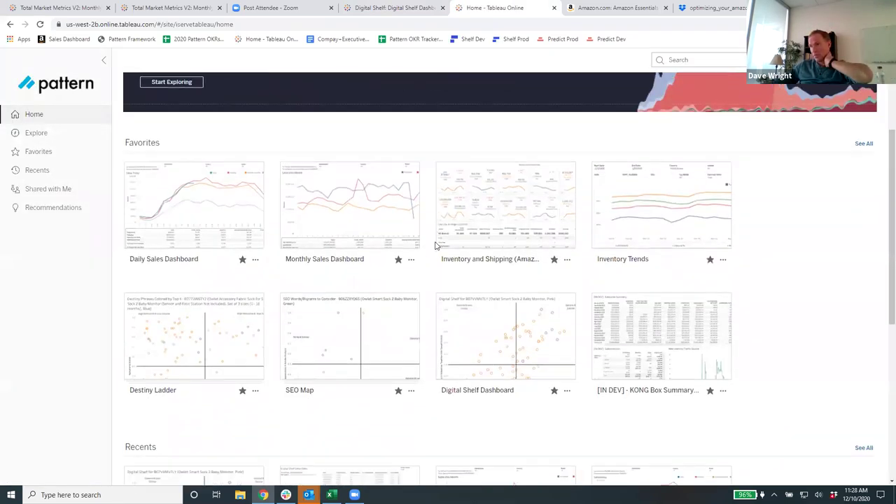
pyautogui.click(217, 299)
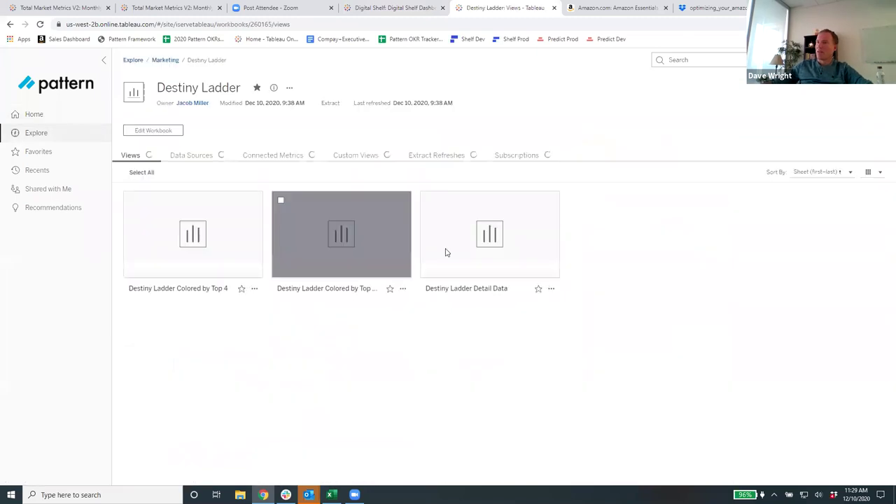
pyautogui.click(194, 260)
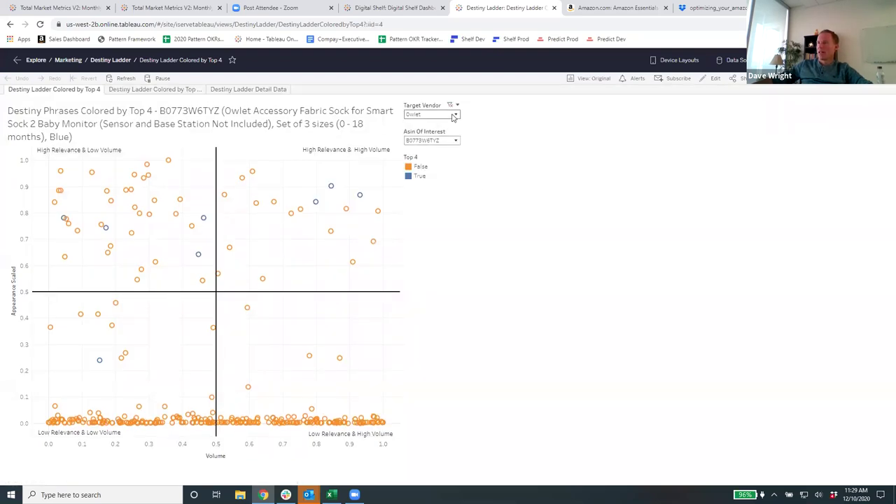
# Step: Filter the Destiny Ladder to target vendor Feetures and ASIN of interest B00QGGM4DS
pyautogui.click(456, 116)
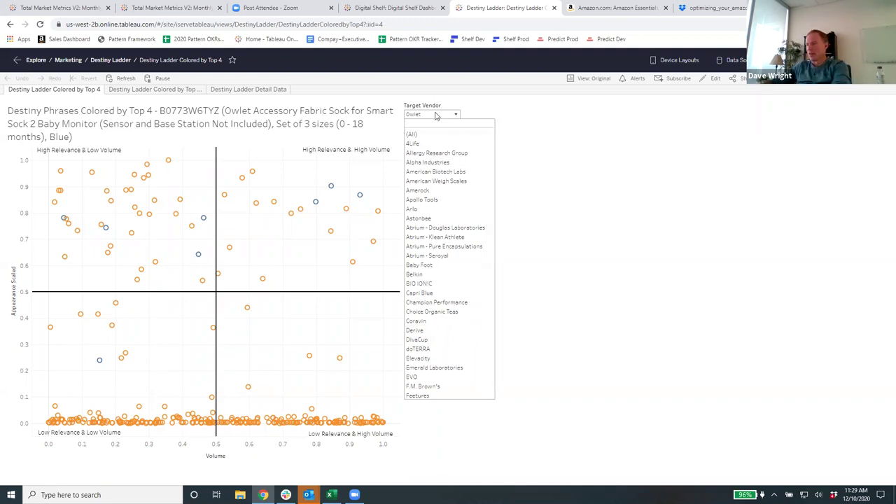
pyautogui.press('Return')
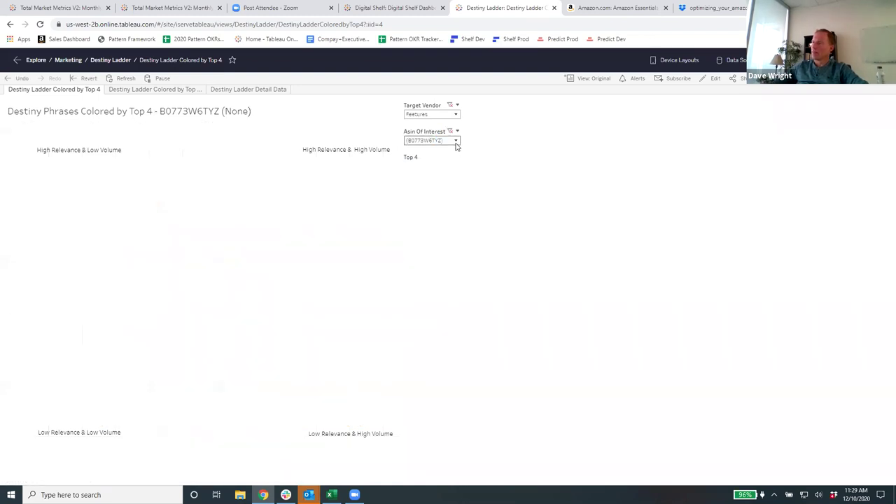
pyautogui.click(455, 141)
pyautogui.click(445, 168)
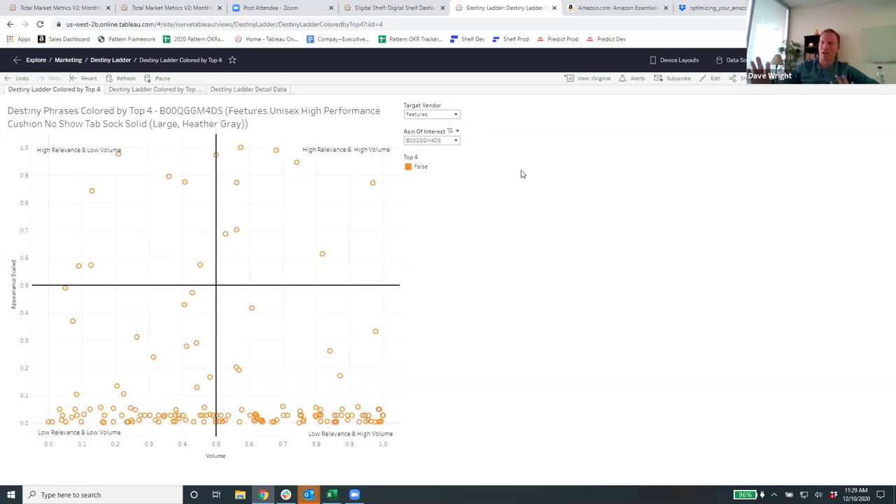
# Step: Examine search terms and target ASIN positions of the points in the High Relevance & High Volume and Low Relevance & High Volume quadrants
pyautogui.moveTo(368, 188)
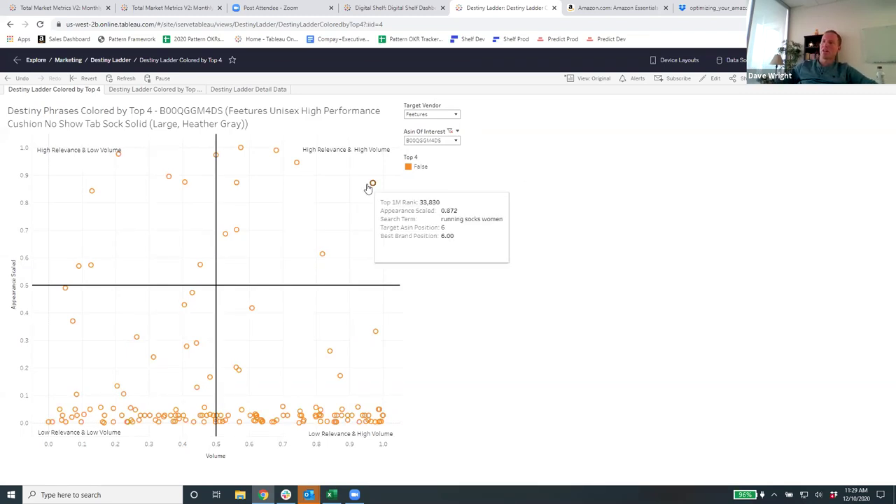
pyautogui.moveTo(294, 171)
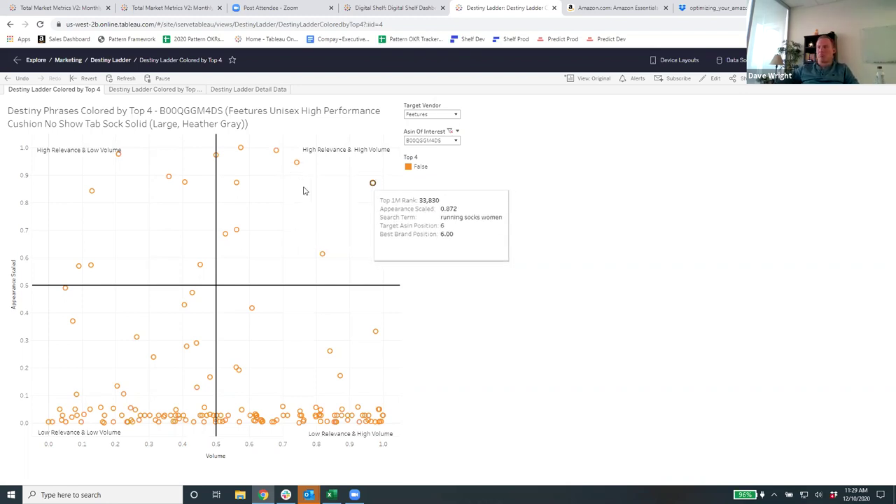
pyautogui.moveTo(277, 155)
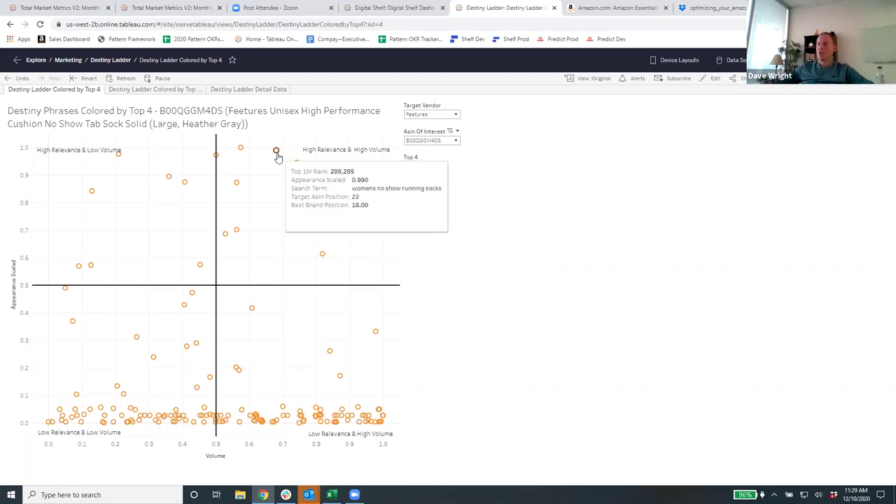
pyautogui.moveTo(236, 184)
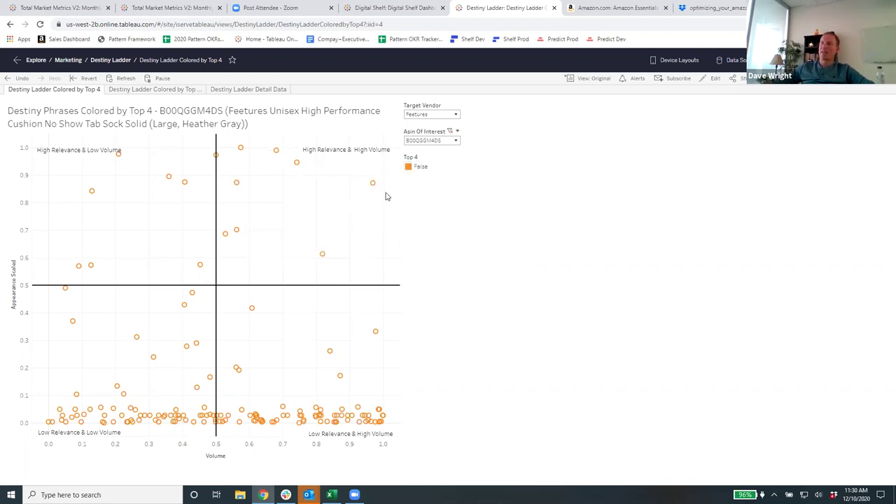
pyautogui.moveTo(322, 257)
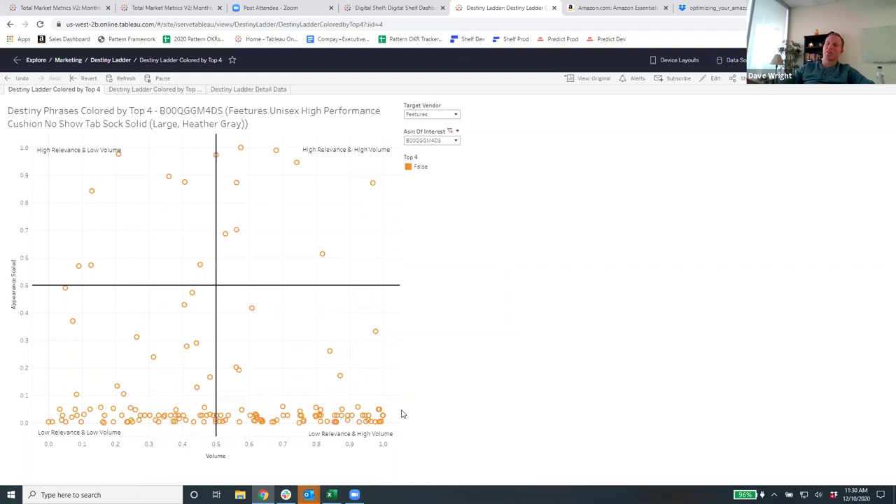
pyautogui.moveTo(376, 334)
pyautogui.moveTo(378, 412)
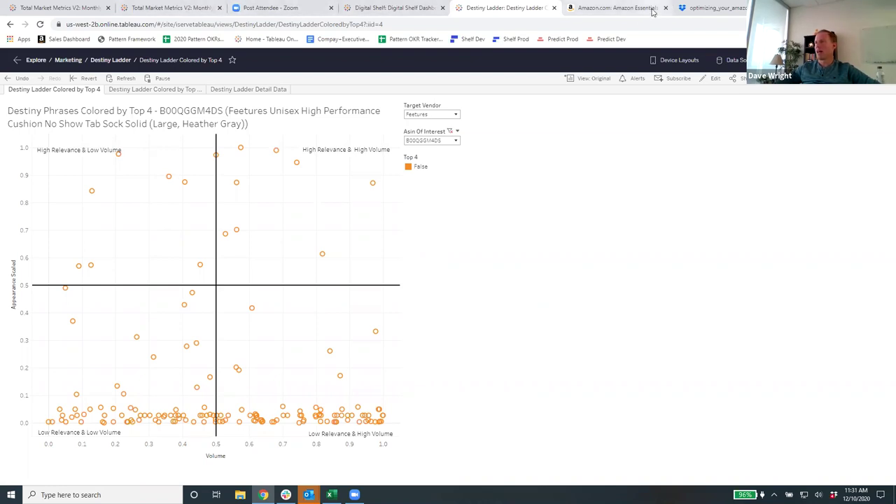
# Step: Replace the Amazon Essentials sock listing with the Tableau home page and open the SEO Map view of the SEO Map workbook
pyautogui.click(621, 8)
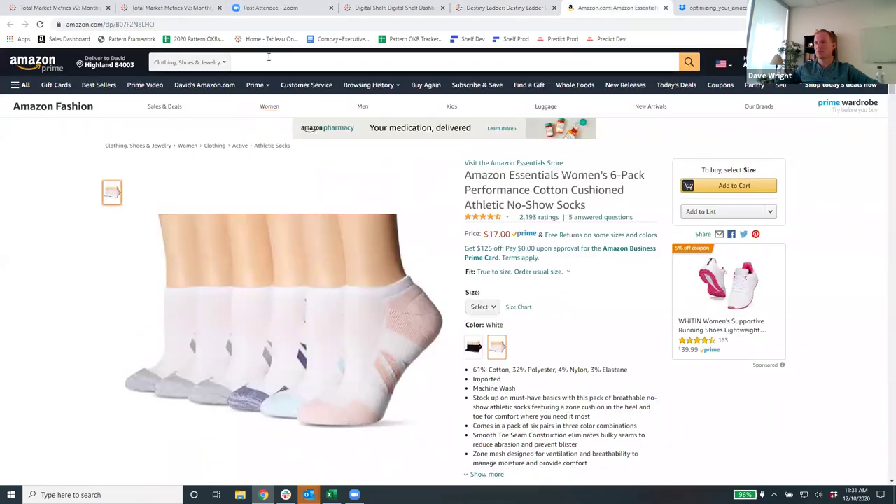
pyautogui.click(260, 39)
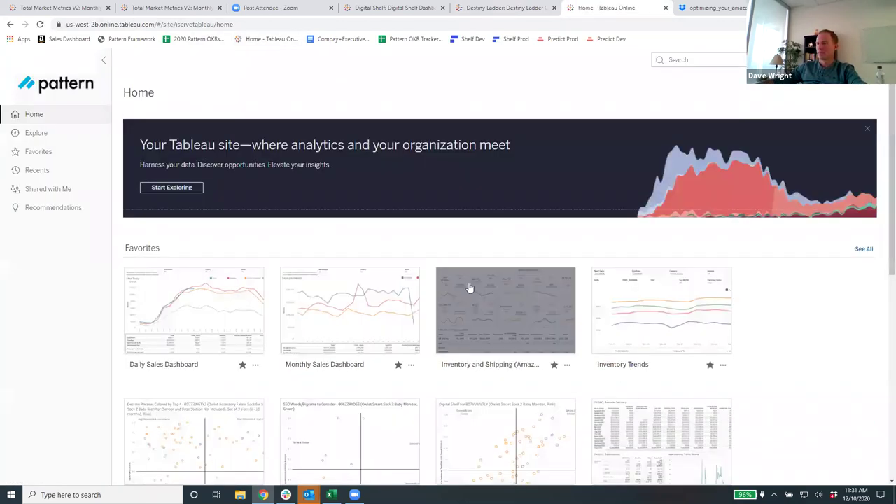
pyautogui.scroll(-2, 453, 298)
pyautogui.click(346, 305)
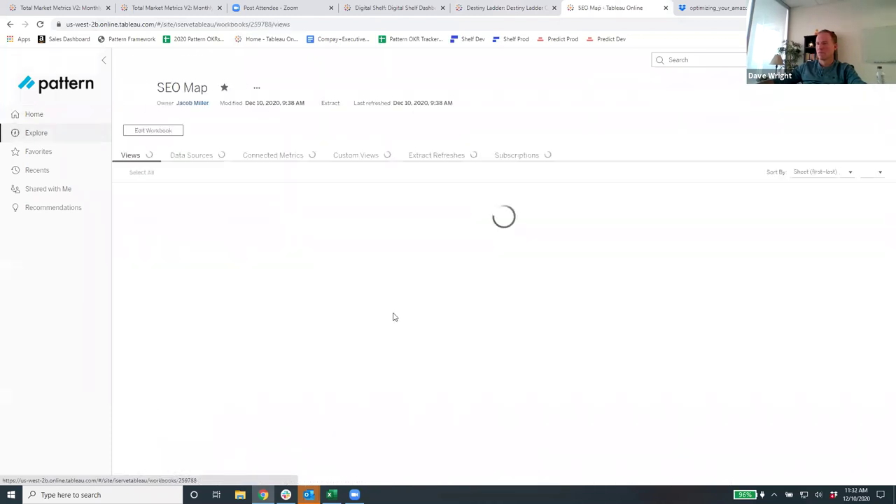
pyautogui.click(197, 255)
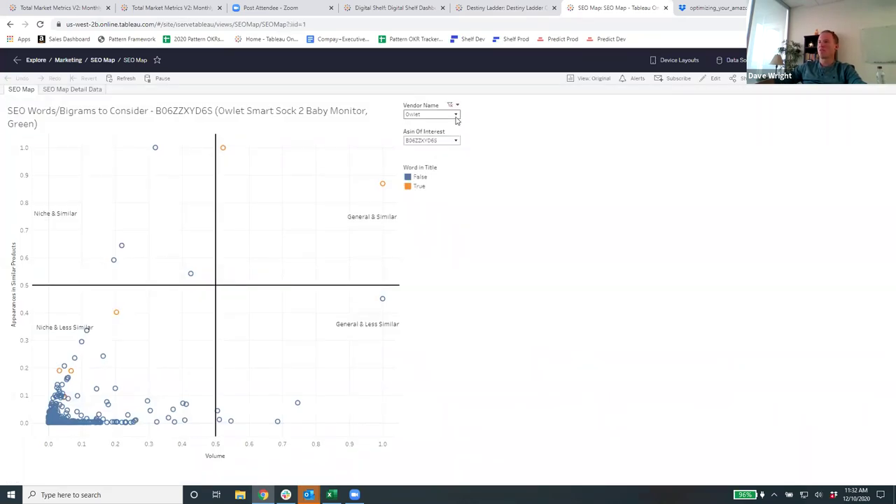
# Step: Filter the SEO Map to vendor name Feetures and ASIN of interest B00QGGM4DS
pyautogui.click(455, 117)
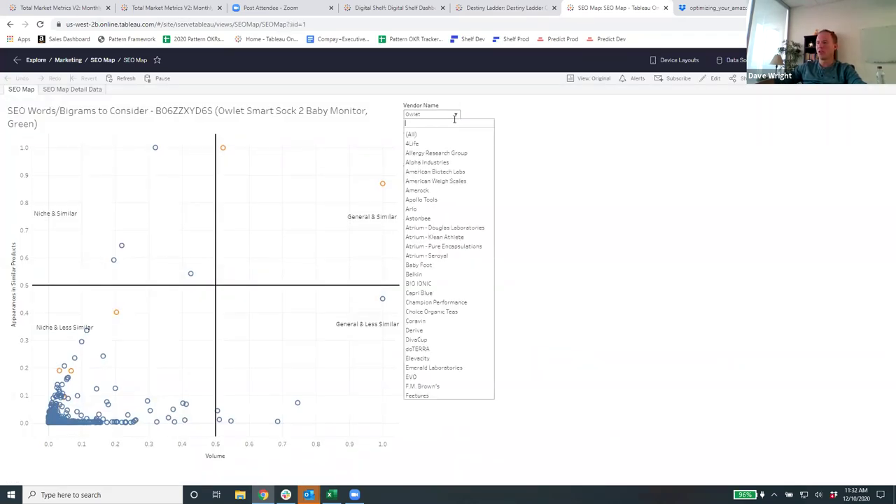
pyautogui.write('feetures')
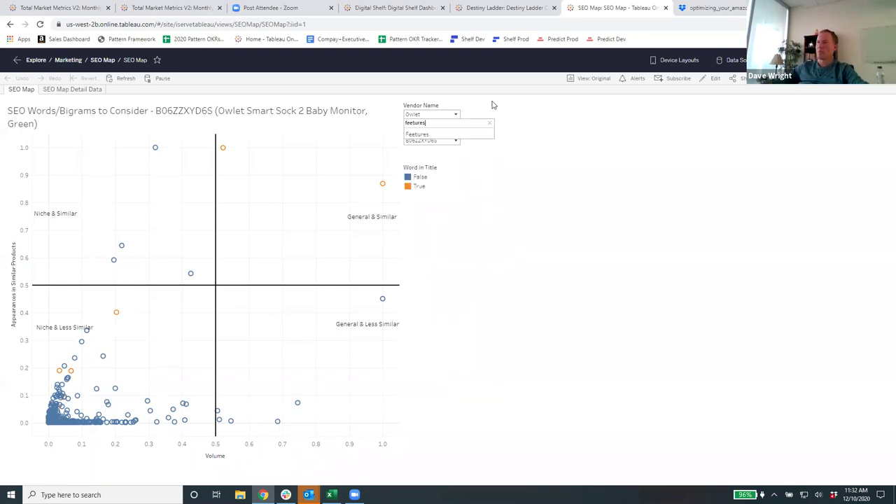
pyautogui.click(420, 135)
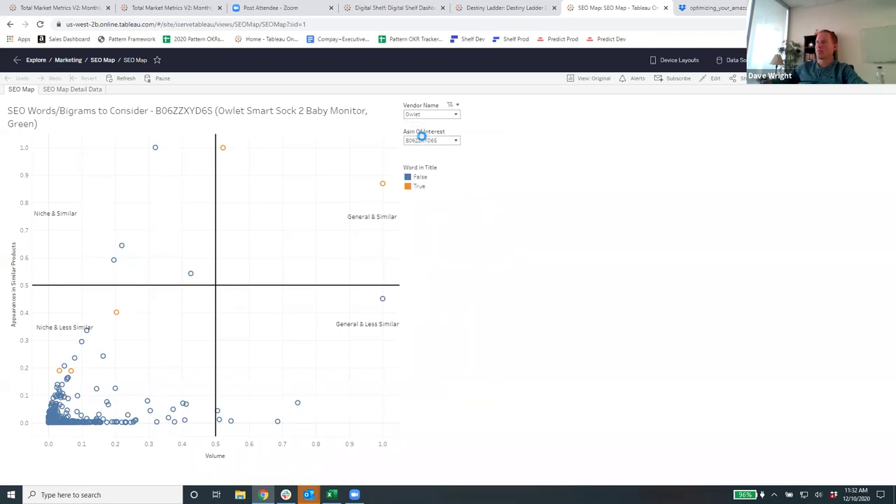
pyautogui.click(456, 141)
pyautogui.click(452, 151)
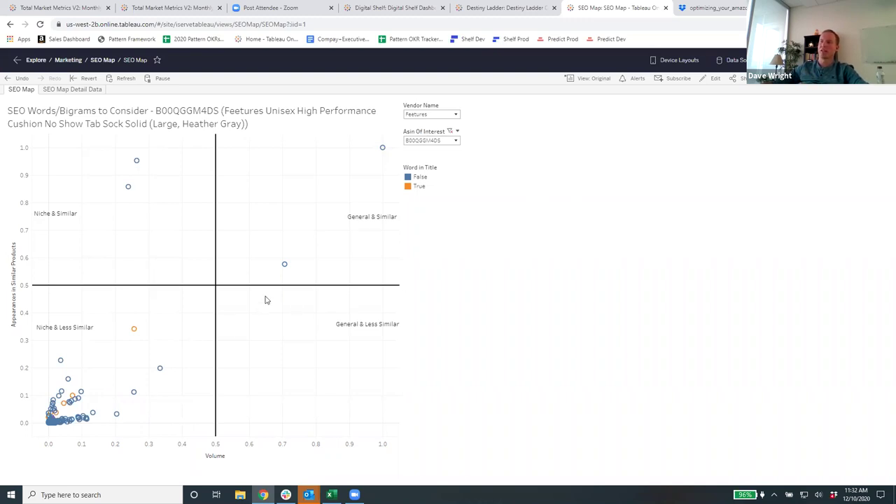
# Step: Examine the words and bigrams behind the points in the General & Similar, Niche & Similar and Niche & Less Similar quadrants
pyautogui.moveTo(384, 151)
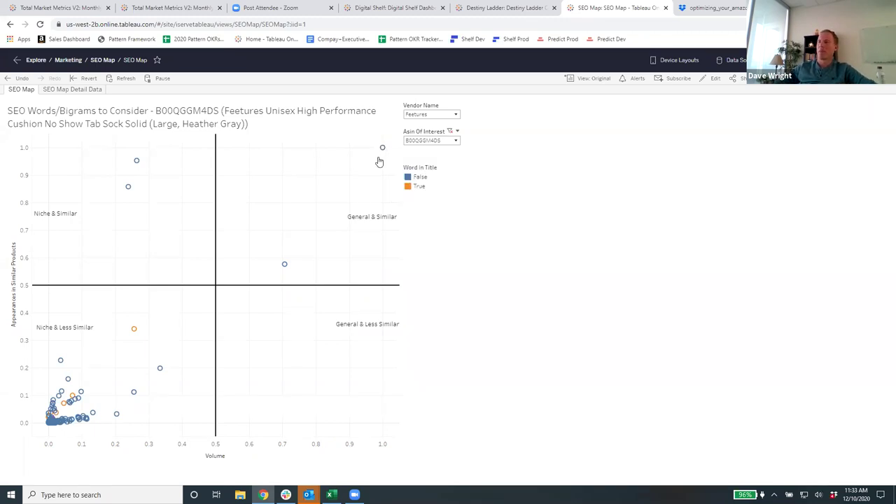
pyautogui.moveTo(286, 270)
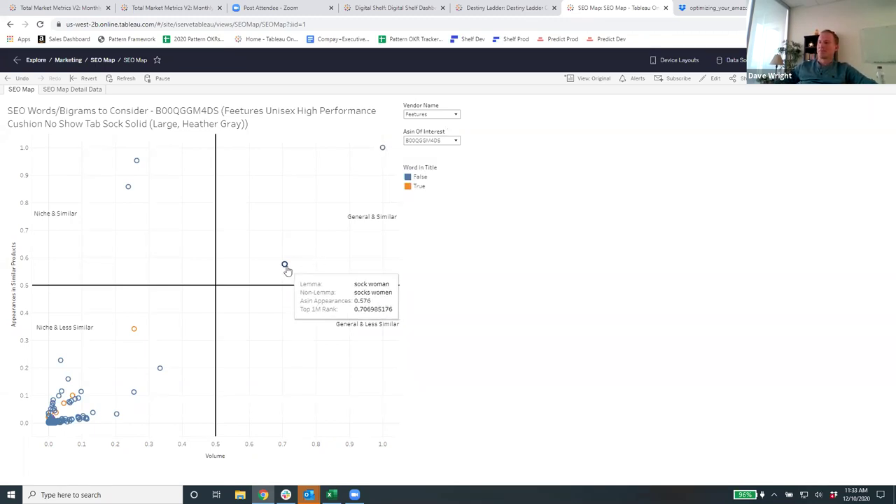
pyautogui.moveTo(135, 333)
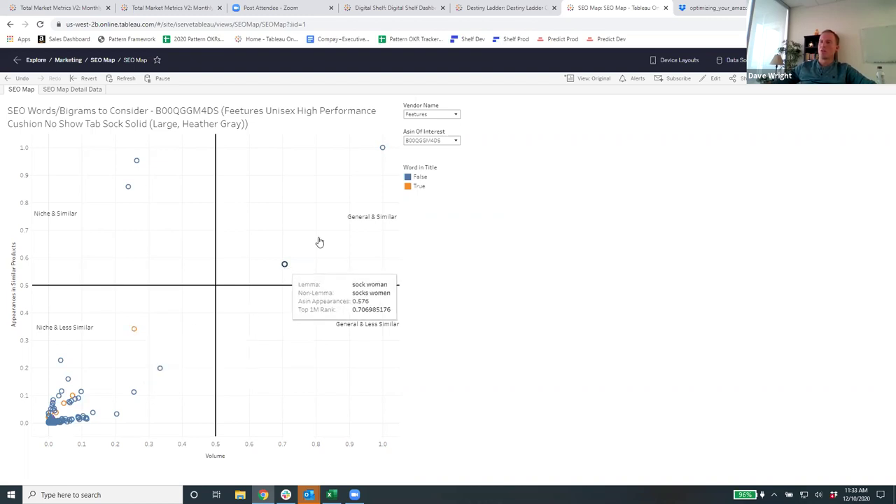
pyautogui.moveTo(383, 151)
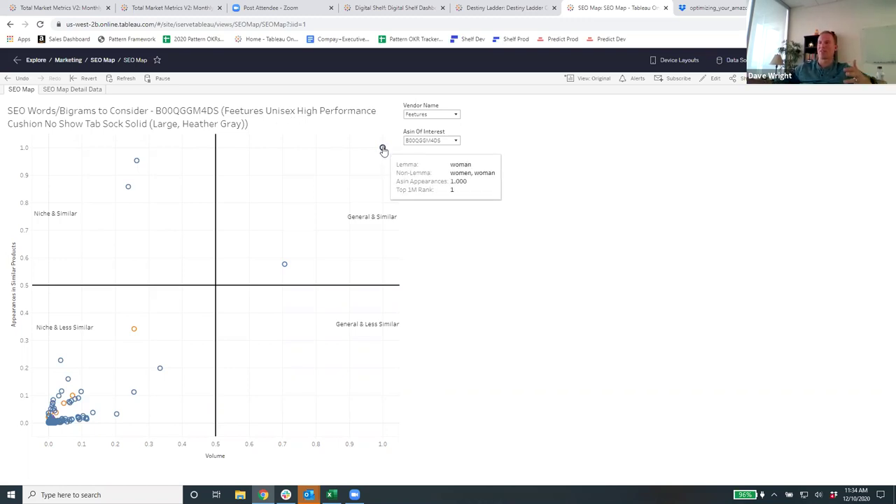
pyautogui.moveTo(137, 163)
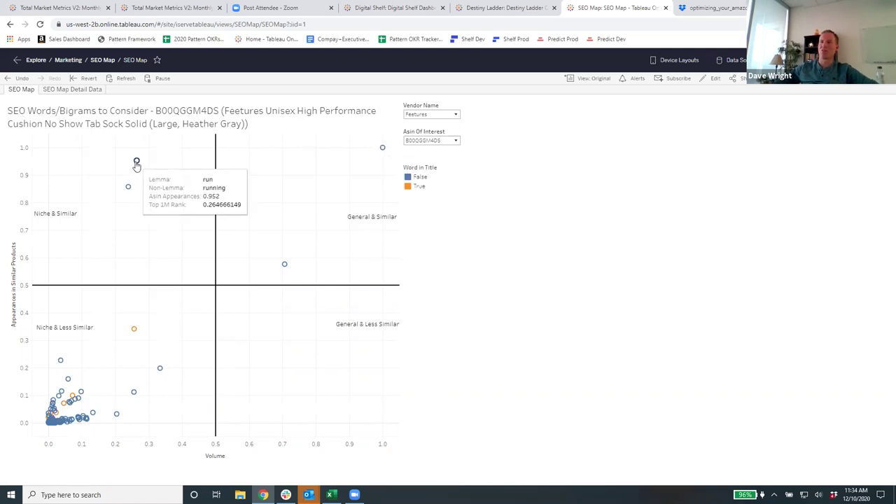
pyautogui.moveTo(129, 188)
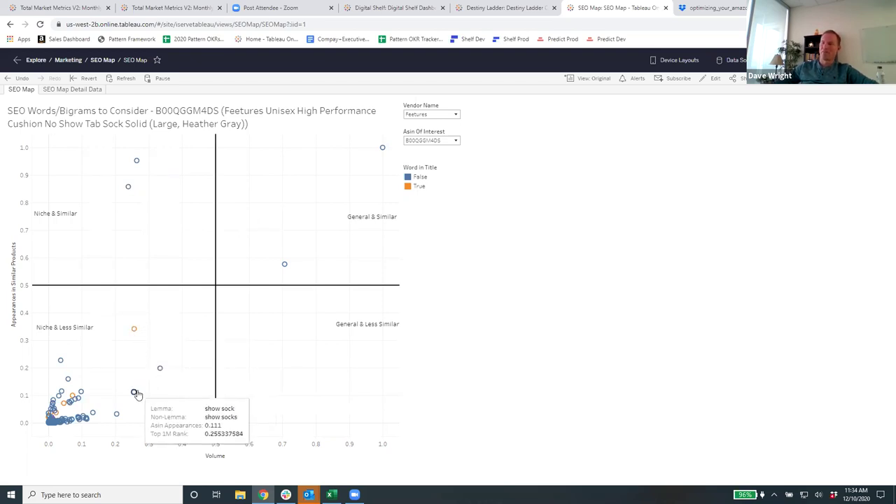
pyautogui.moveTo(118, 417)
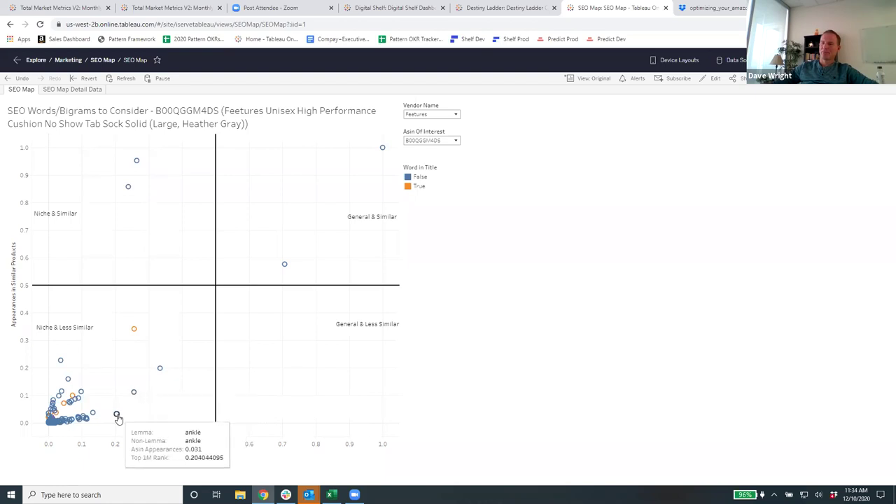
pyautogui.moveTo(82, 392)
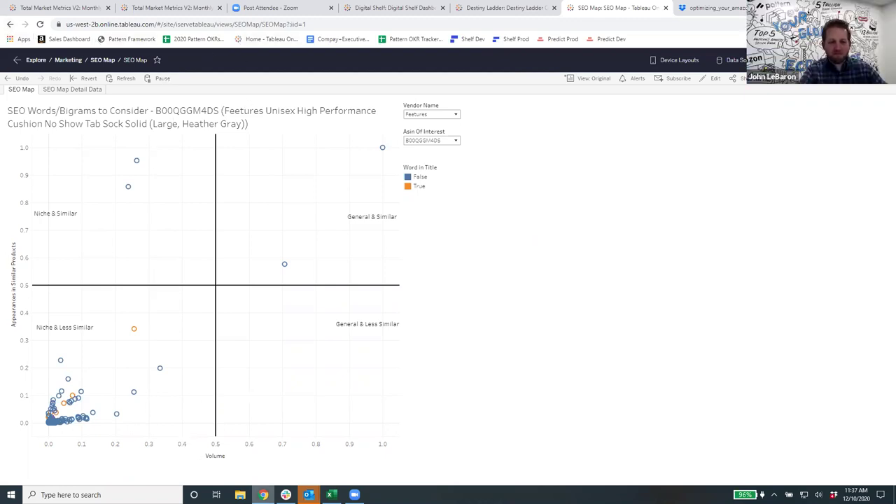
# Step: Switch to Excel and bring up the open workbook with the average top-three organic click estimates
pyautogui.click(264, 495)
pyautogui.click(263, 495)
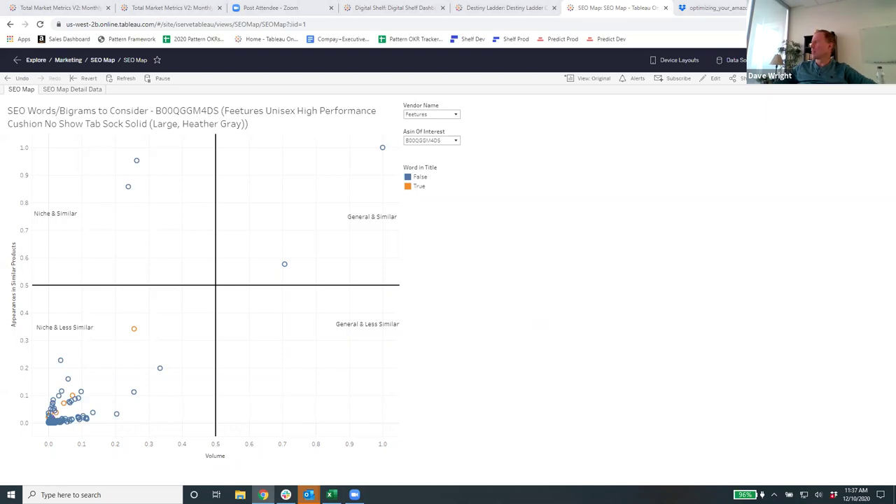
pyautogui.hotkey('alt', 'Tab')
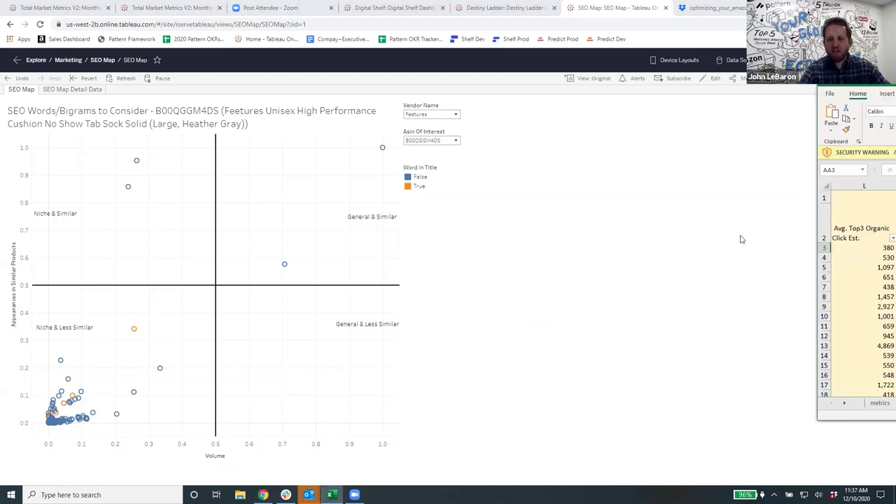